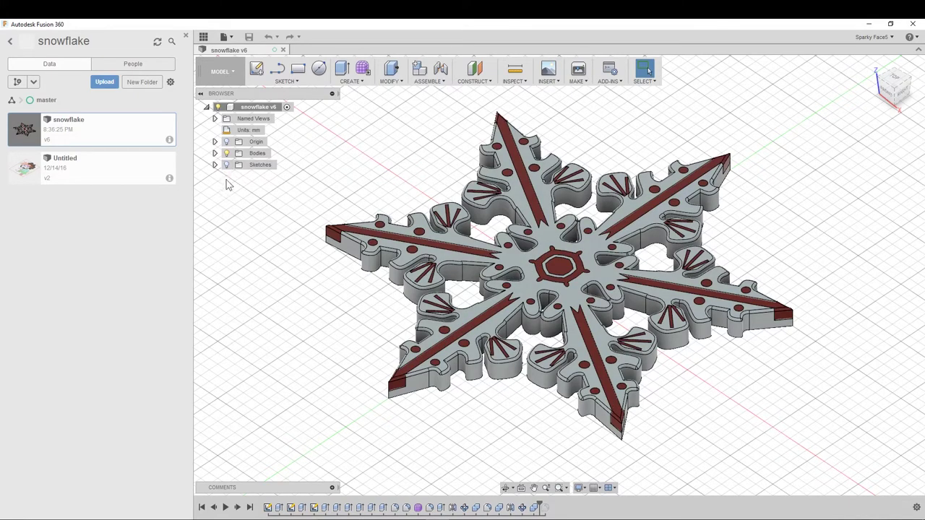
# Make the origin axes and planes visible in the Browser
pyautogui.click(215, 142)
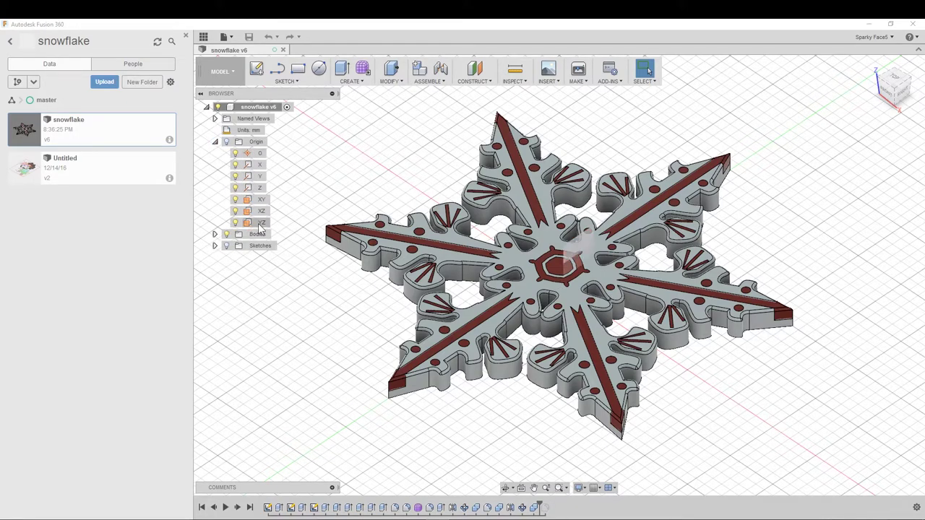
pyautogui.click(228, 142)
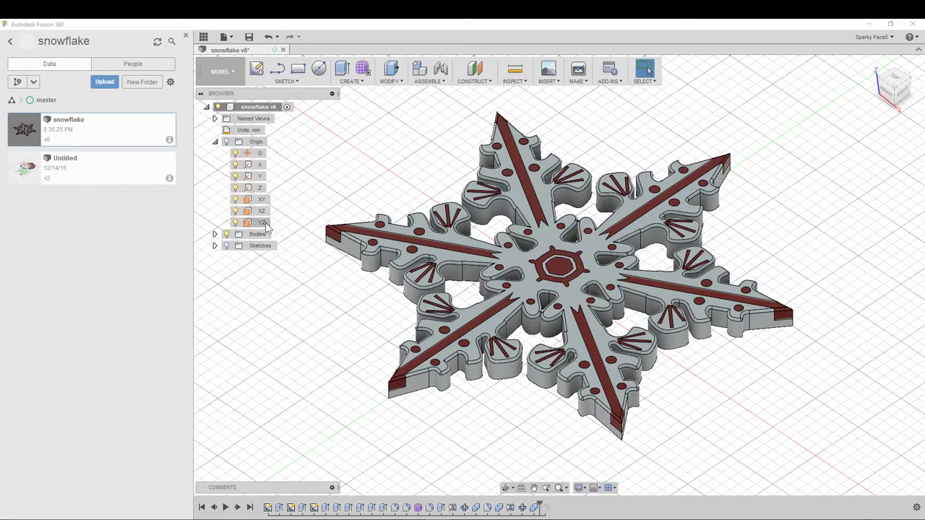
pyautogui.click(215, 141)
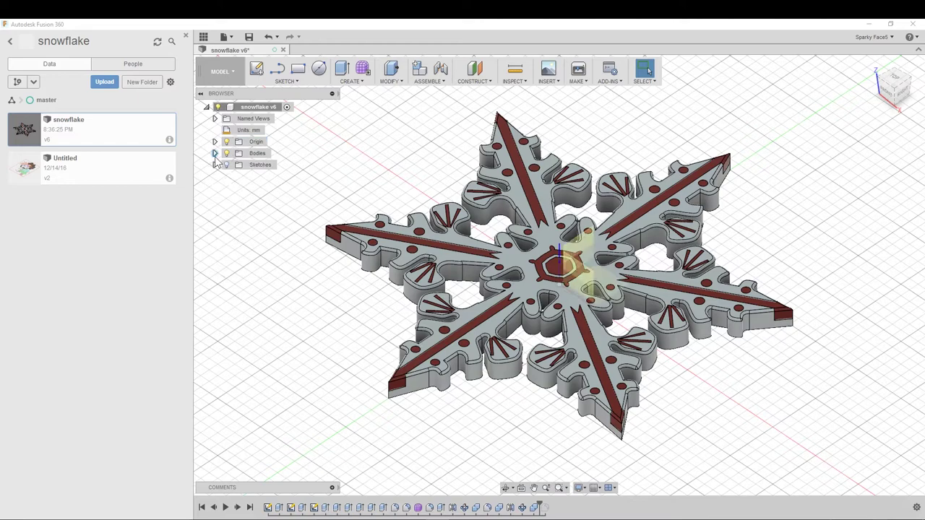
# Hide Body7, the grey snowflake base, then collapse the Bodies list
pyautogui.click(215, 154)
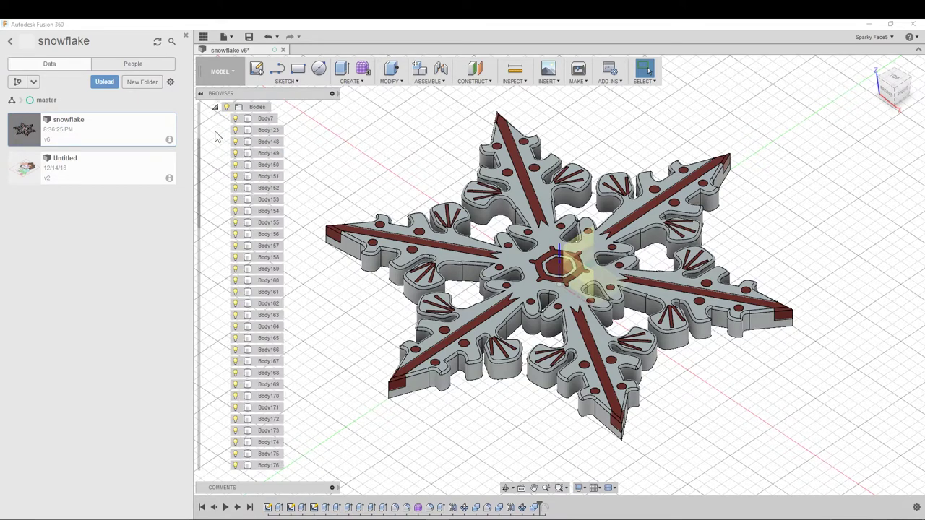
pyautogui.click(237, 120)
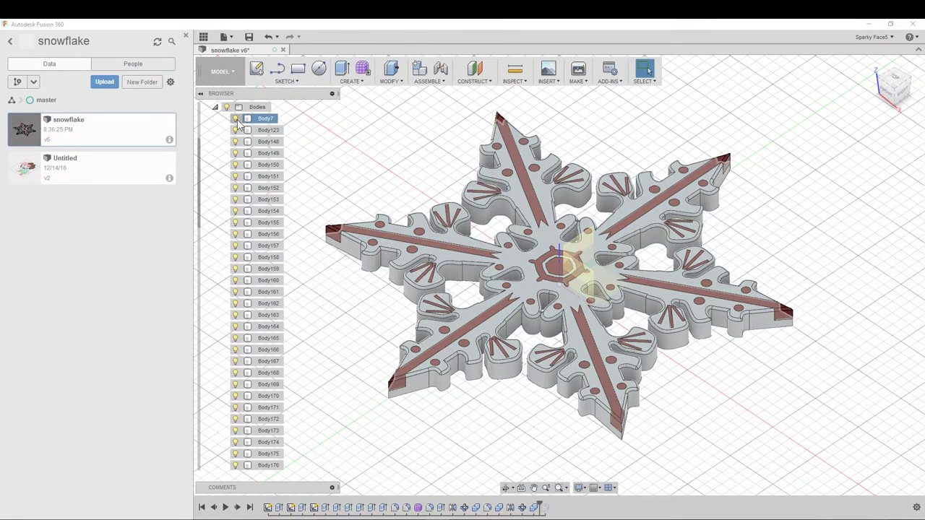
pyautogui.click(235, 118)
pyautogui.scroll(-2, 304, 173)
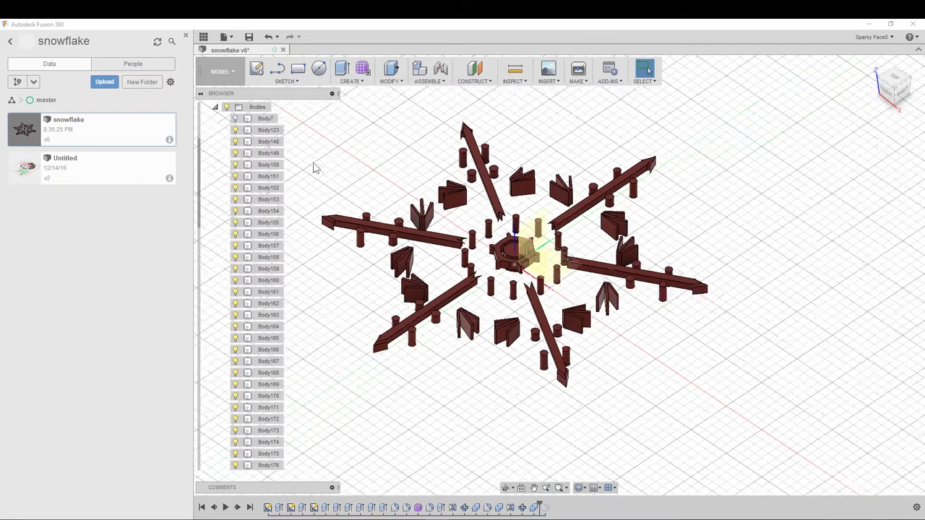
pyautogui.rightClick(321, 156)
pyautogui.click(324, 157)
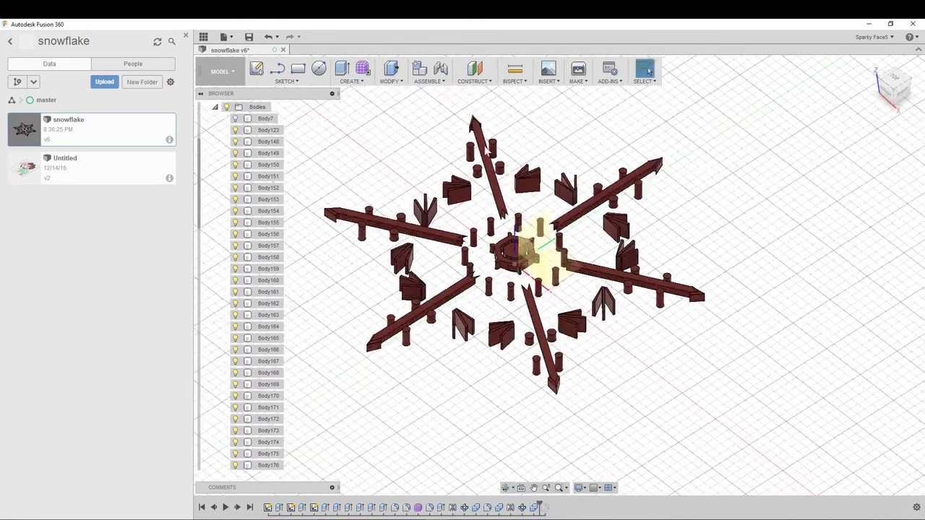
pyautogui.scroll(-2, 555, 143)
pyautogui.scroll(-1, 554, 142)
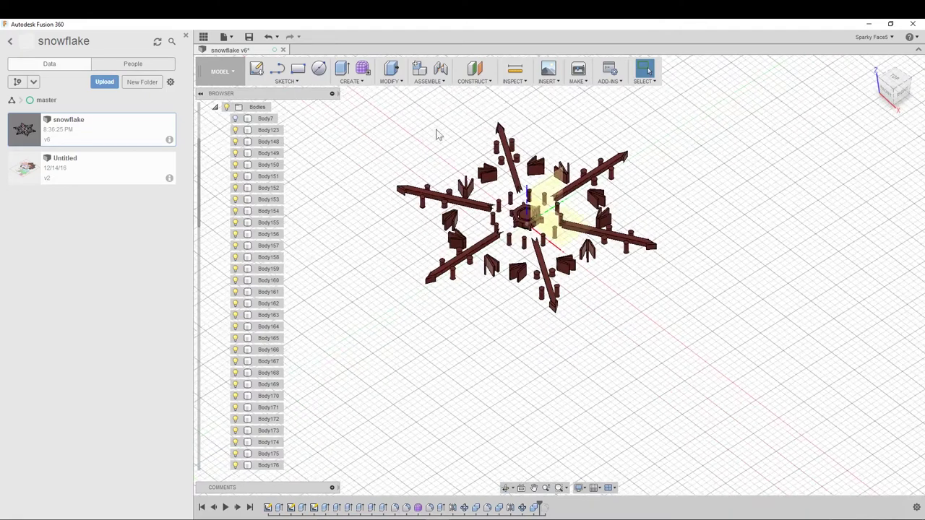
pyautogui.click(215, 107)
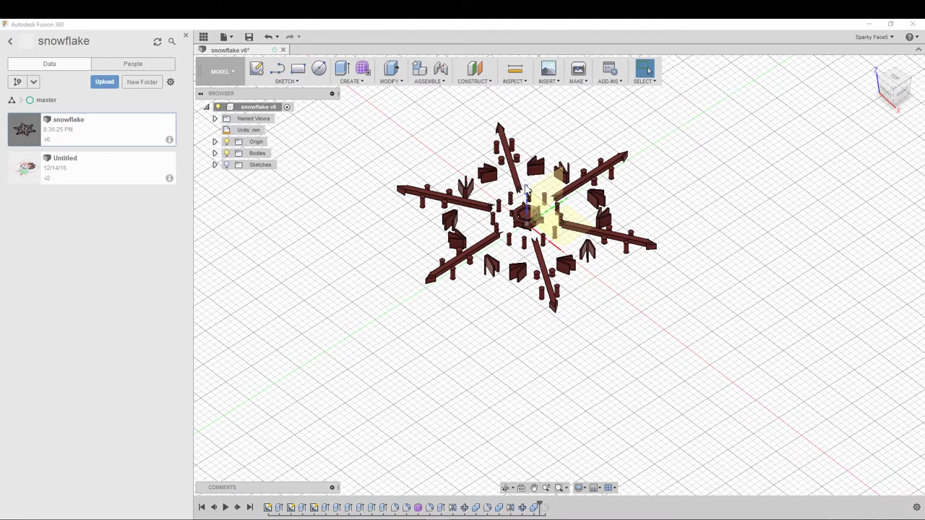
pyautogui.scroll(-1, 571, 223)
pyautogui.scroll(3, 571, 223)
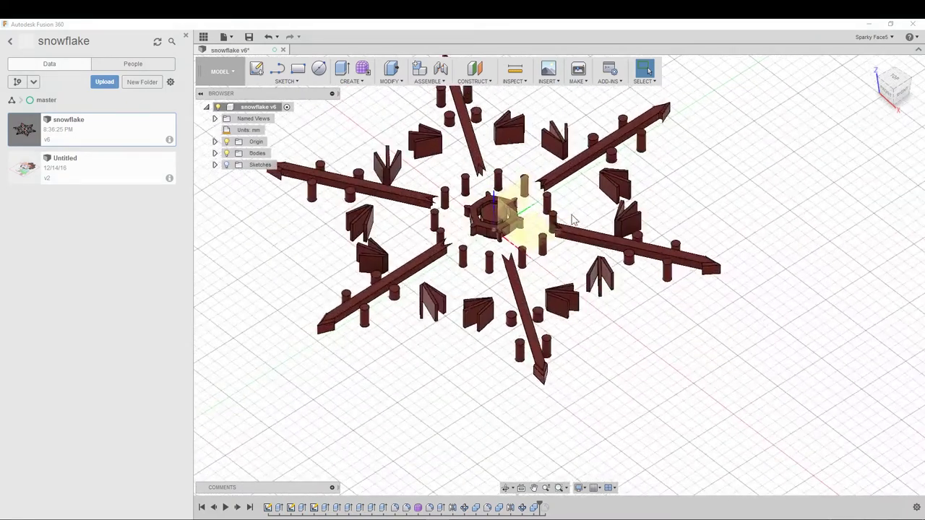
# Export the root component as STL, replacing snowflake v5.stl on the Desktop
pyautogui.rightClick(266, 109)
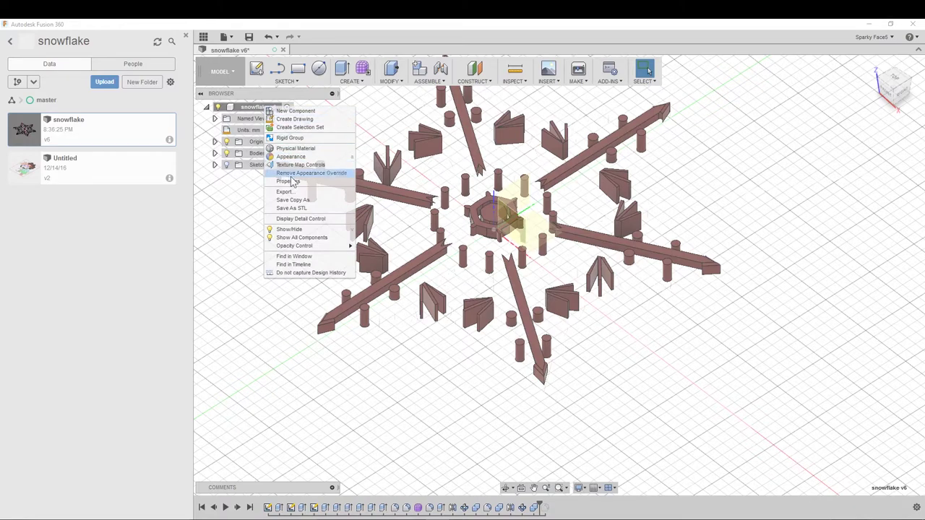
pyautogui.click(308, 211)
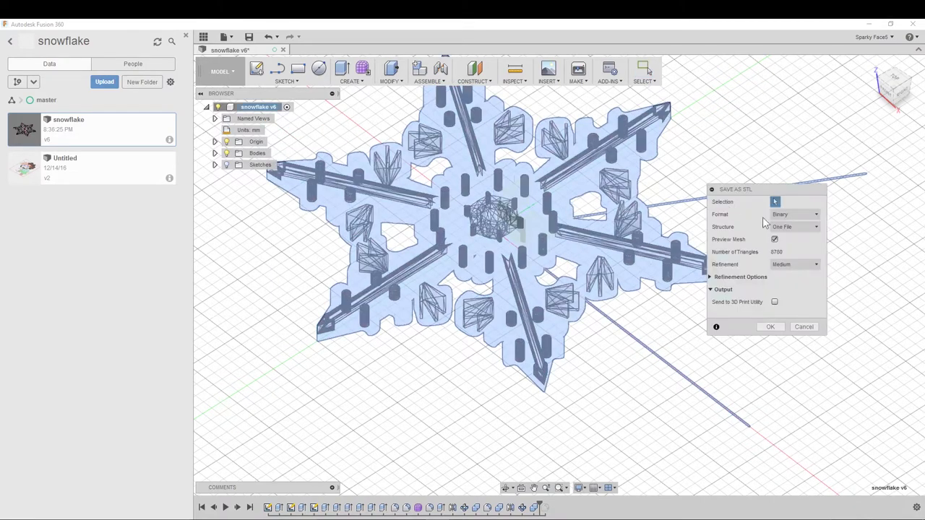
pyautogui.click(770, 327)
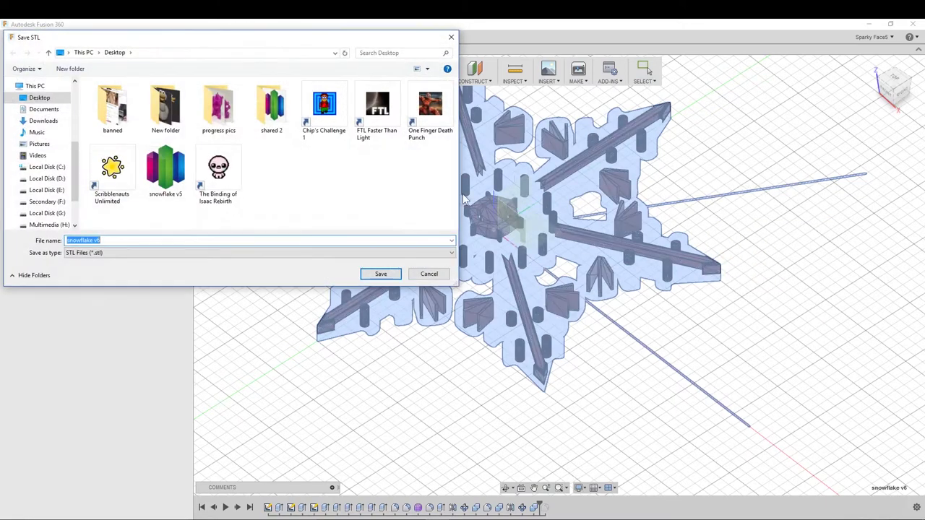
pyautogui.click(165, 172)
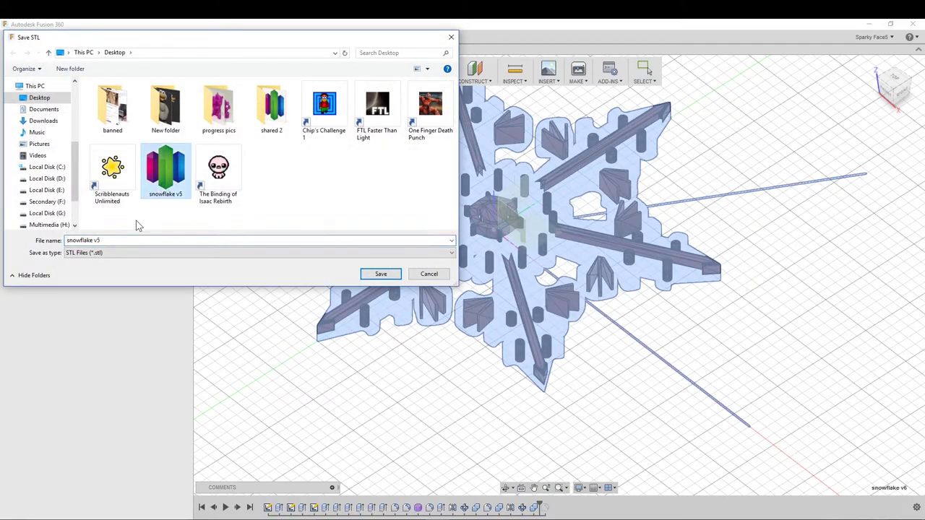
pyautogui.click(381, 274)
pyautogui.click(483, 275)
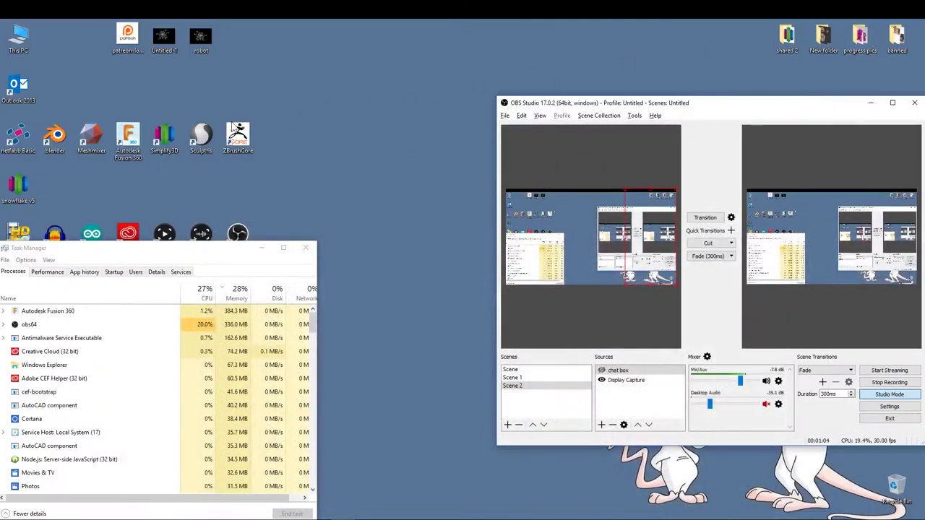
# In Simplify3D, remove the old model and import snowflake v5 onto the build plate
pyautogui.doubleClick(165, 137)
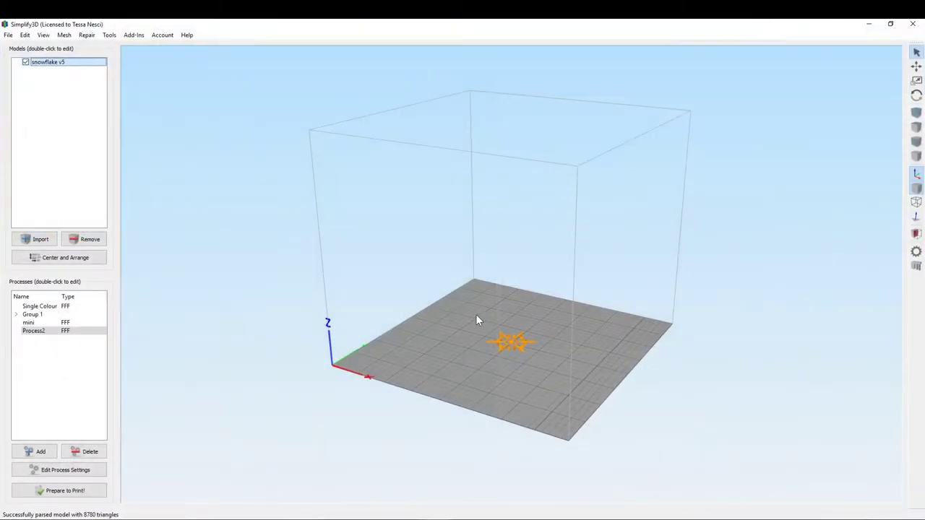
pyautogui.click(91, 245)
pyautogui.click(40, 240)
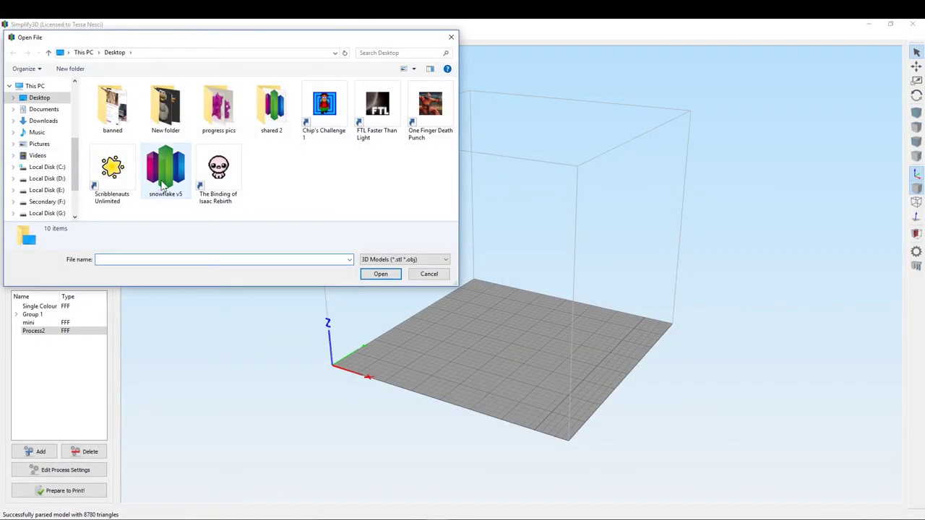
pyautogui.click(165, 172)
pyautogui.click(378, 275)
pyautogui.moveTo(489, 360); pyautogui.dragTo(475, 437)
pyautogui.scroll(5, 543, 340)
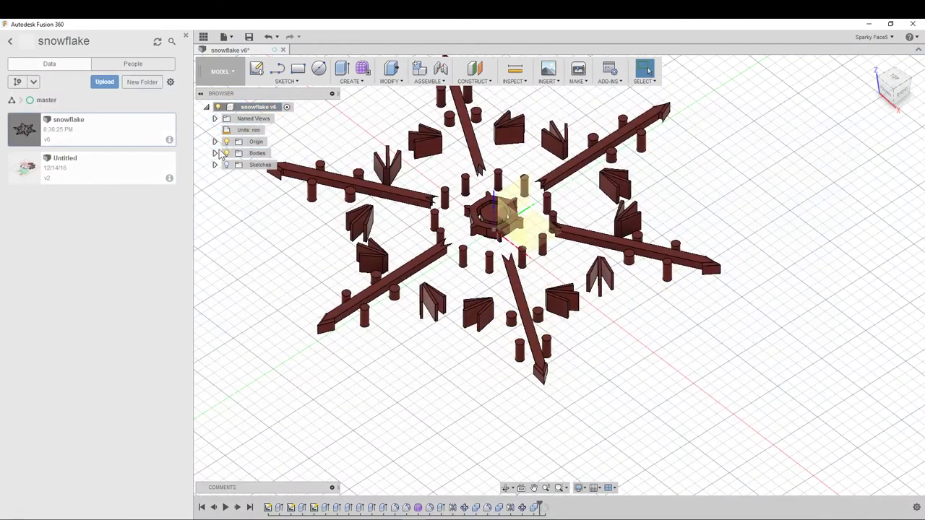
# Show the grey base Body7 again and hide inlay bodies Body149 through Body176
pyautogui.click(216, 153)
pyautogui.click(235, 119)
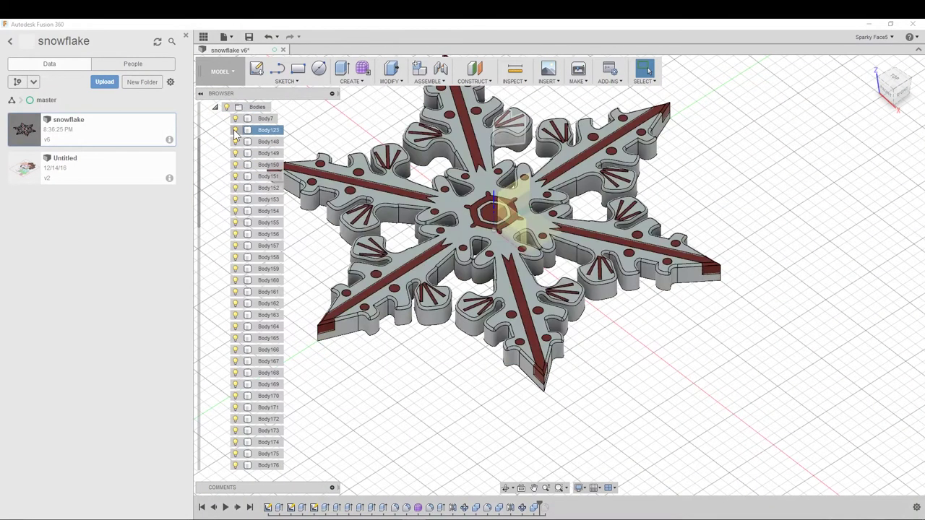
pyautogui.click(235, 154)
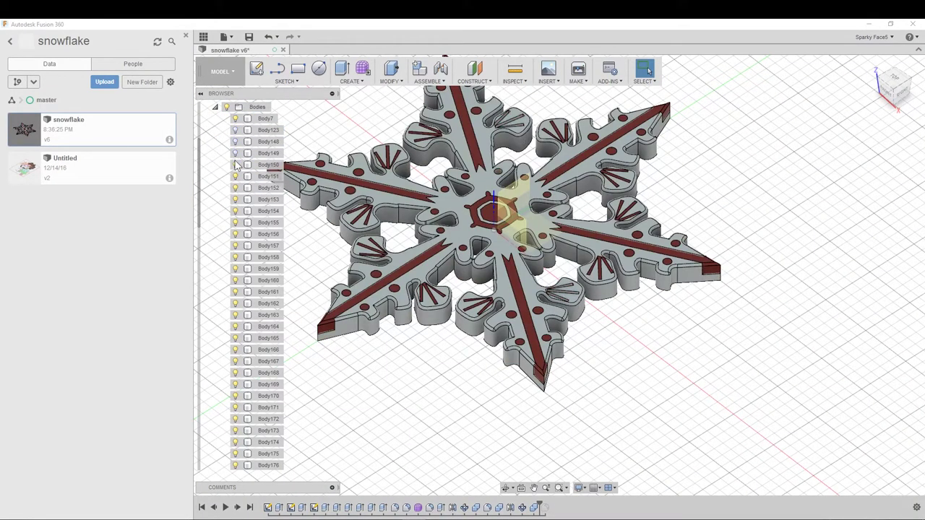
pyautogui.click(234, 188)
pyautogui.click(235, 199)
pyautogui.click(235, 211)
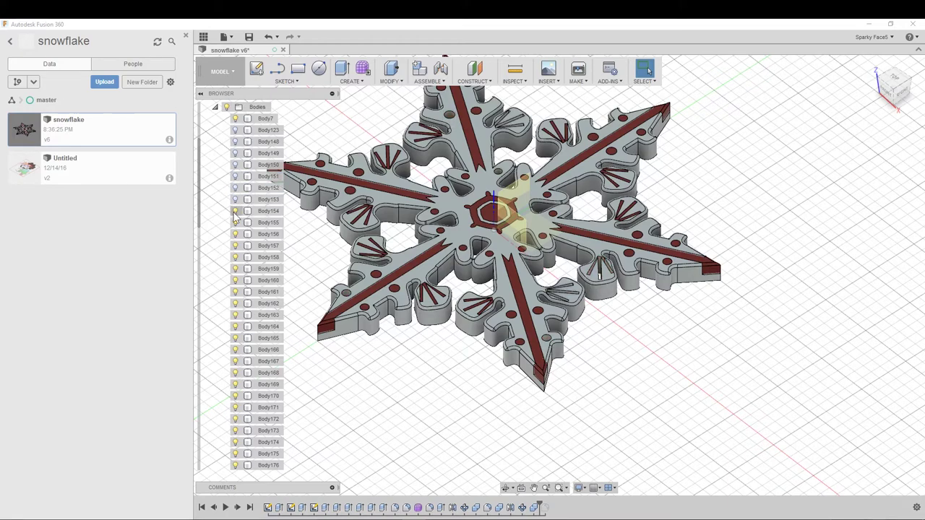
pyautogui.click(236, 223)
pyautogui.click(235, 234)
pyautogui.click(235, 245)
pyautogui.click(235, 258)
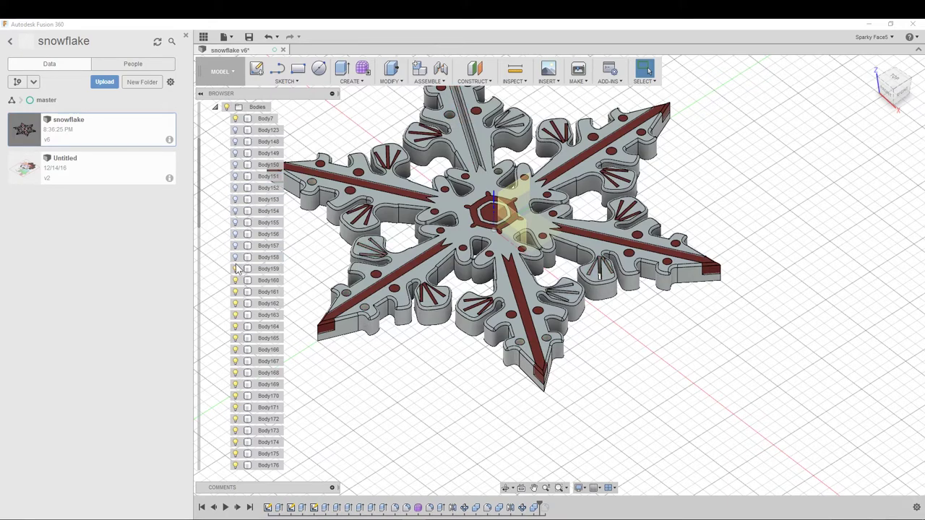
pyautogui.click(235, 268)
pyautogui.click(235, 281)
pyautogui.click(235, 292)
pyautogui.click(235, 304)
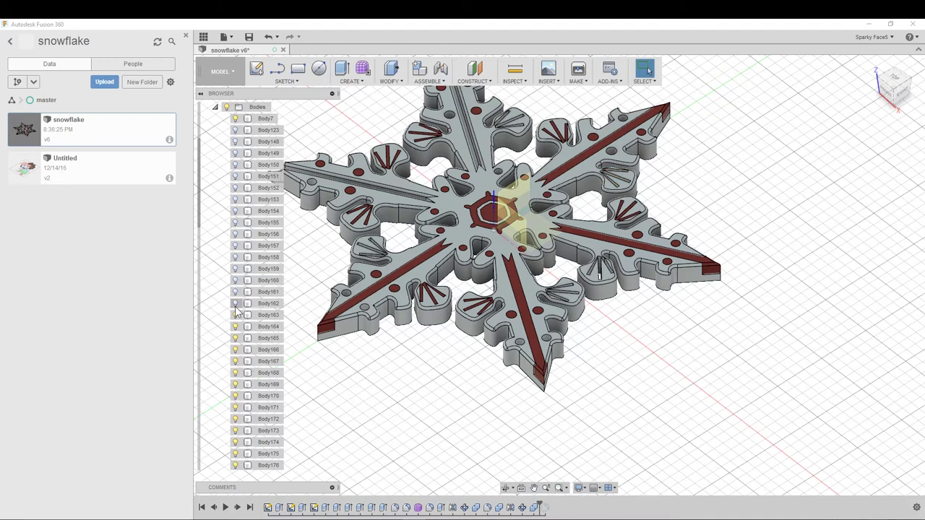
pyautogui.click(234, 315)
pyautogui.click(235, 327)
pyautogui.click(235, 338)
pyautogui.click(235, 350)
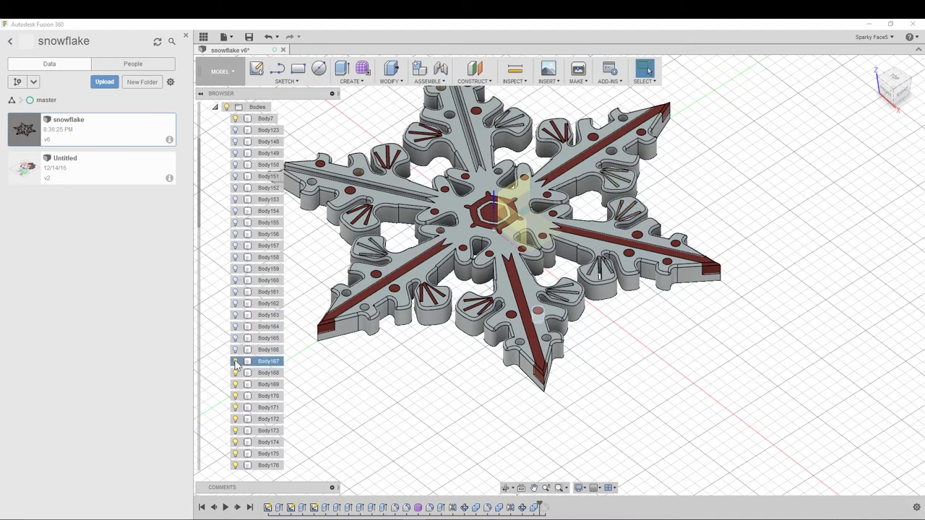
pyautogui.click(235, 361)
pyautogui.click(235, 373)
pyautogui.click(235, 385)
pyautogui.click(235, 396)
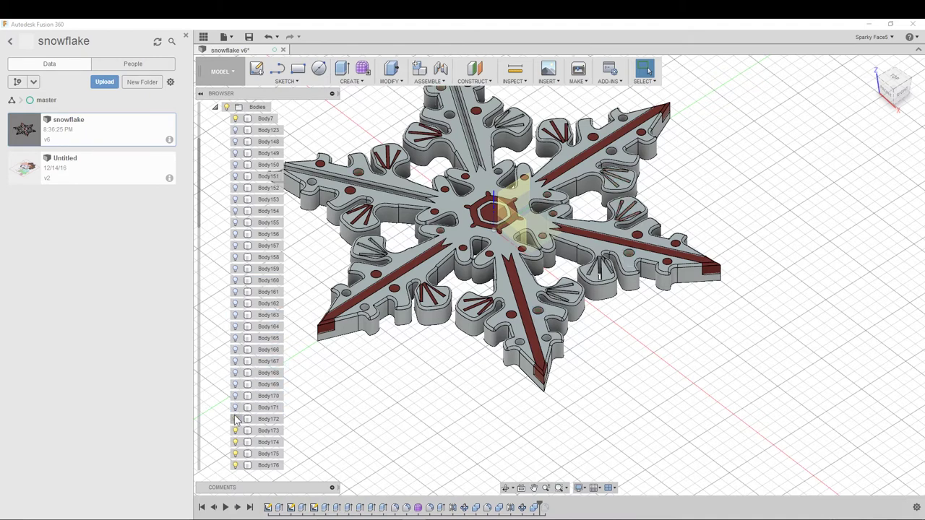
pyautogui.click(235, 408)
pyautogui.click(235, 419)
pyautogui.click(235, 430)
pyautogui.click(235, 442)
pyautogui.click(235, 454)
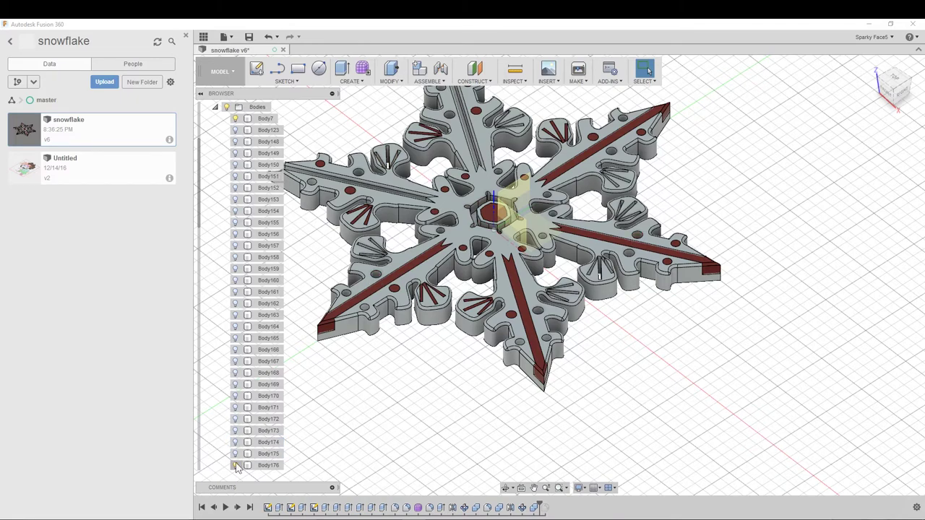
pyautogui.click(235, 465)
# Hide the red inlay bodies Body179 through Body189
pyautogui.scroll(2, 289, 434)
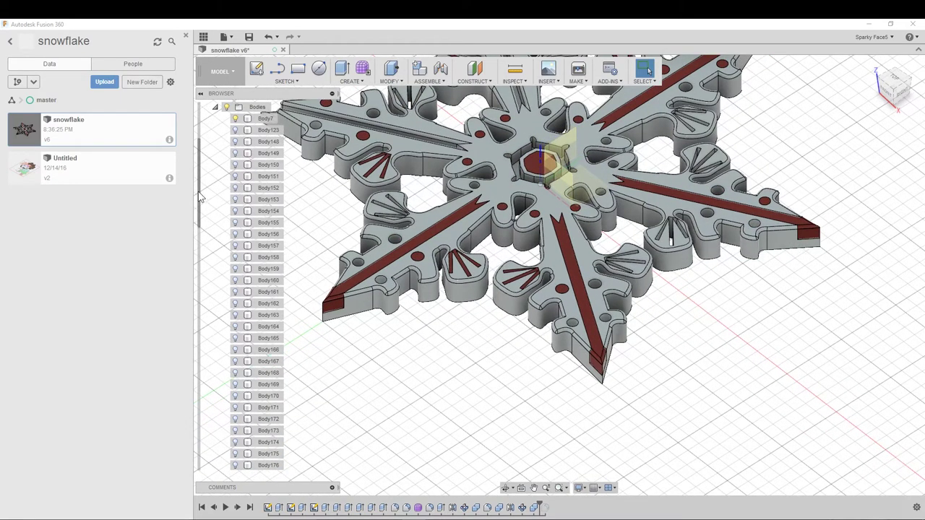
pyautogui.moveTo(198, 203); pyautogui.dragTo(207, 325)
pyautogui.click(238, 338)
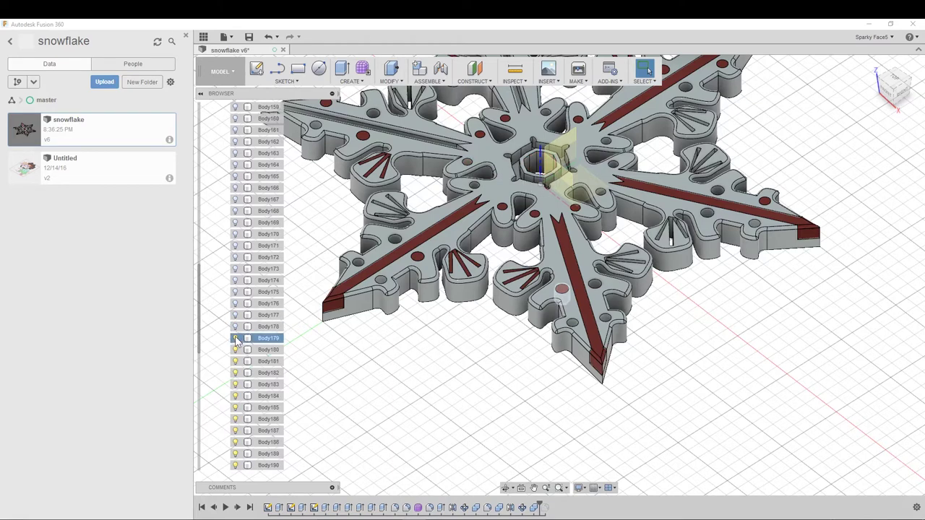
pyautogui.click(236, 350)
pyautogui.click(235, 361)
pyautogui.click(236, 373)
pyautogui.click(236, 384)
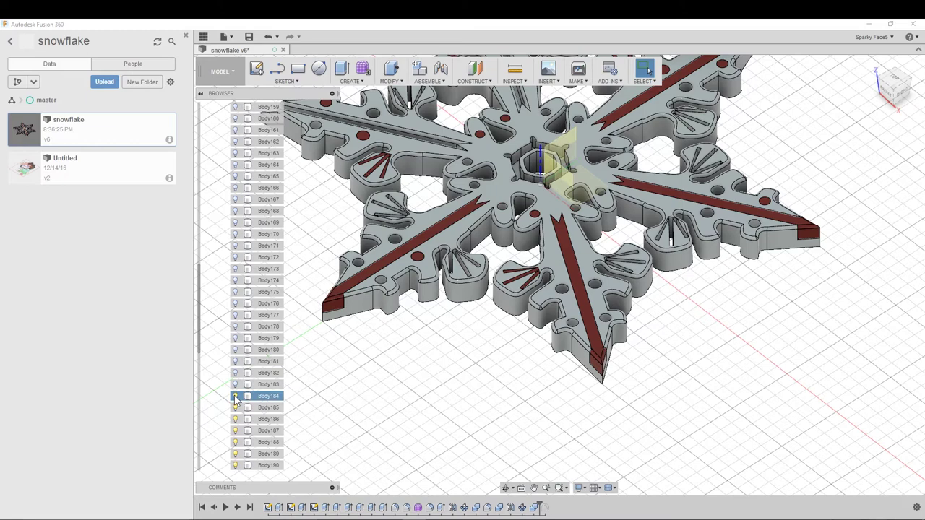
pyautogui.click(236, 396)
pyautogui.click(236, 408)
pyautogui.click(236, 419)
pyautogui.click(235, 430)
pyautogui.click(236, 442)
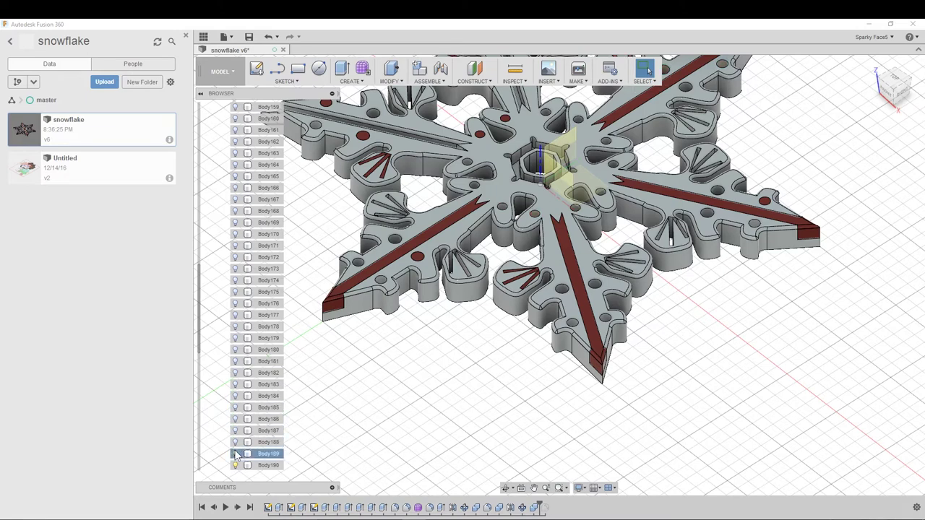
pyautogui.click(236, 454)
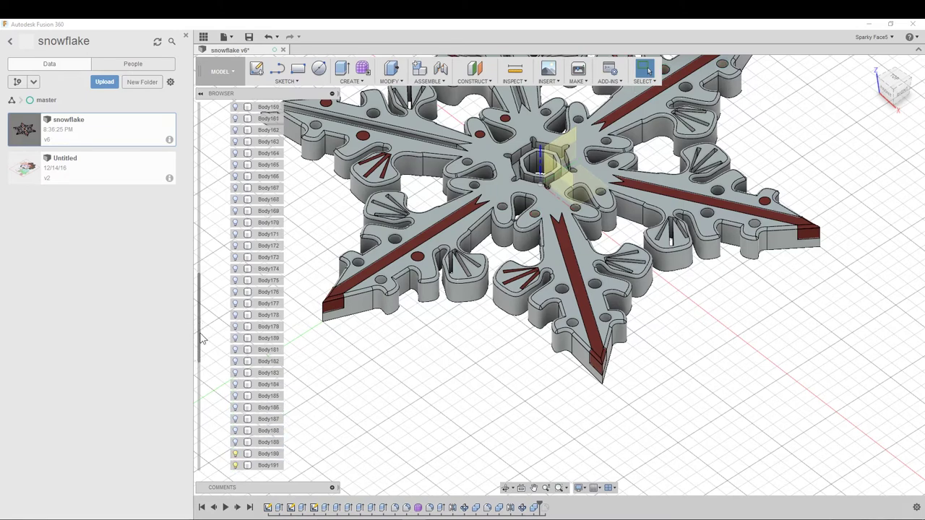
# Hide the remaining red inlay bodies Body190 through Body202
pyautogui.moveTo(203, 339); pyautogui.dragTo(202, 427)
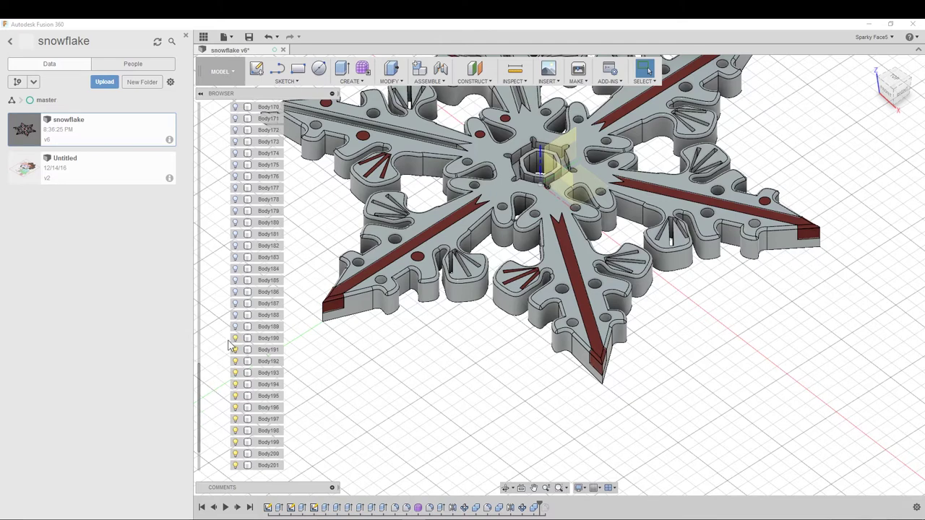
pyautogui.click(235, 338)
pyautogui.click(234, 350)
pyautogui.click(235, 361)
pyautogui.click(235, 373)
pyautogui.click(235, 385)
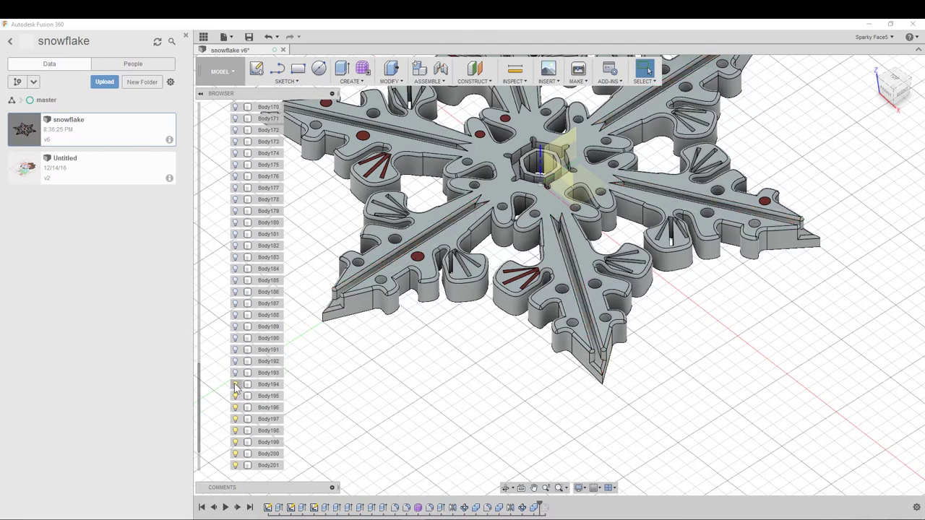
pyautogui.click(234, 396)
pyautogui.click(235, 408)
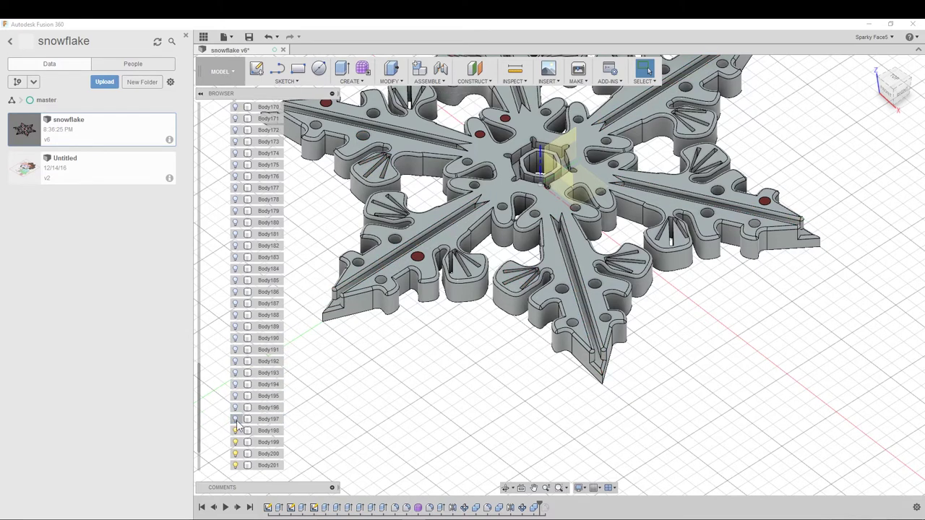
pyautogui.click(235, 419)
pyautogui.click(235, 431)
pyautogui.click(235, 442)
pyautogui.click(235, 454)
pyautogui.click(235, 465)
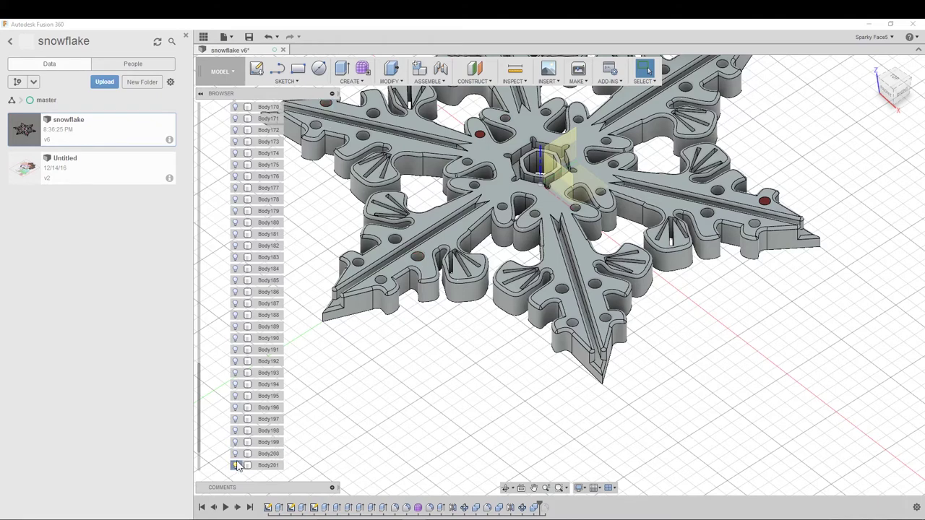
pyautogui.moveTo(202, 424); pyautogui.dragTo(219, 453)
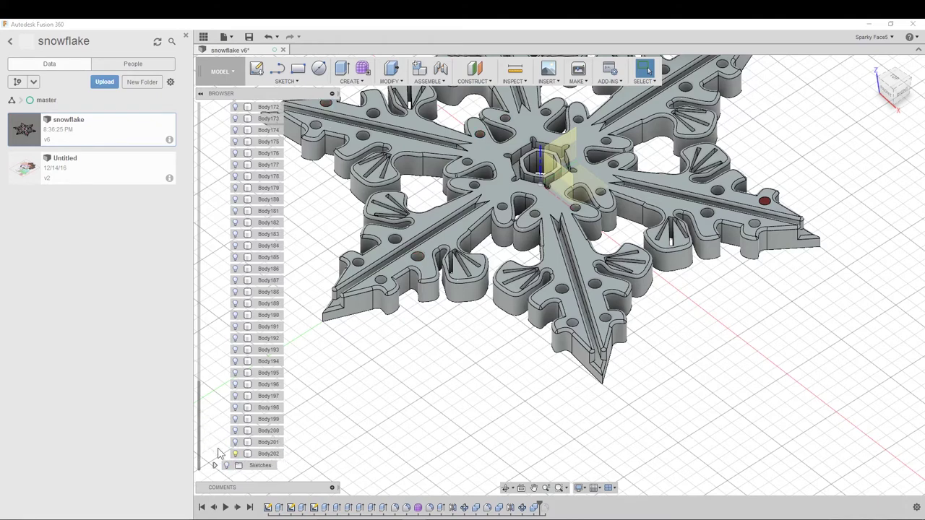
pyautogui.click(234, 454)
# Collapse the Bodies list and fit the grey snowflake base in the view
pyautogui.moveTo(203, 385); pyautogui.dragTo(203, 108)
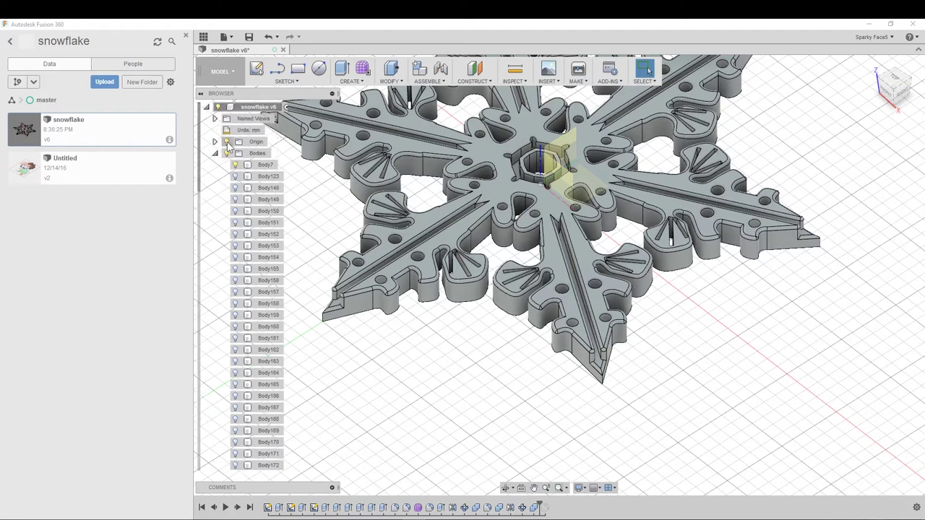
pyautogui.click(214, 154)
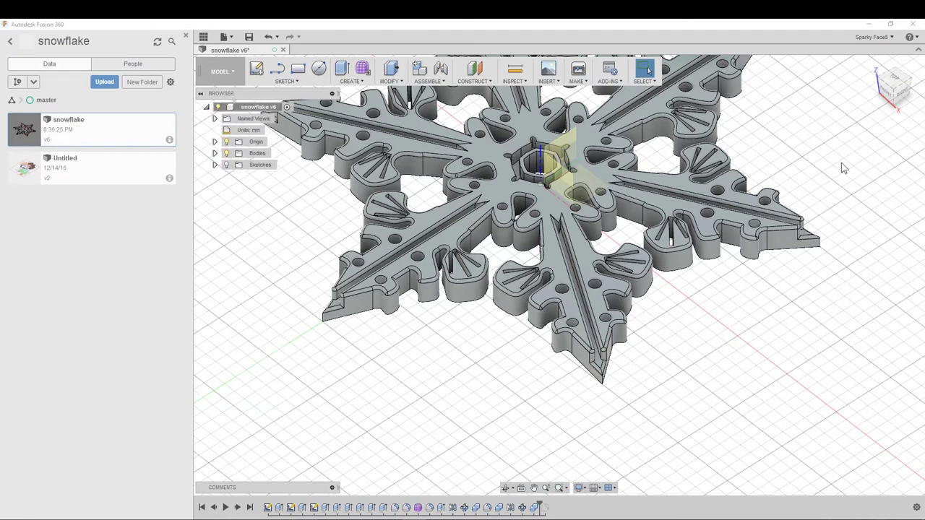
pyautogui.press('F6')
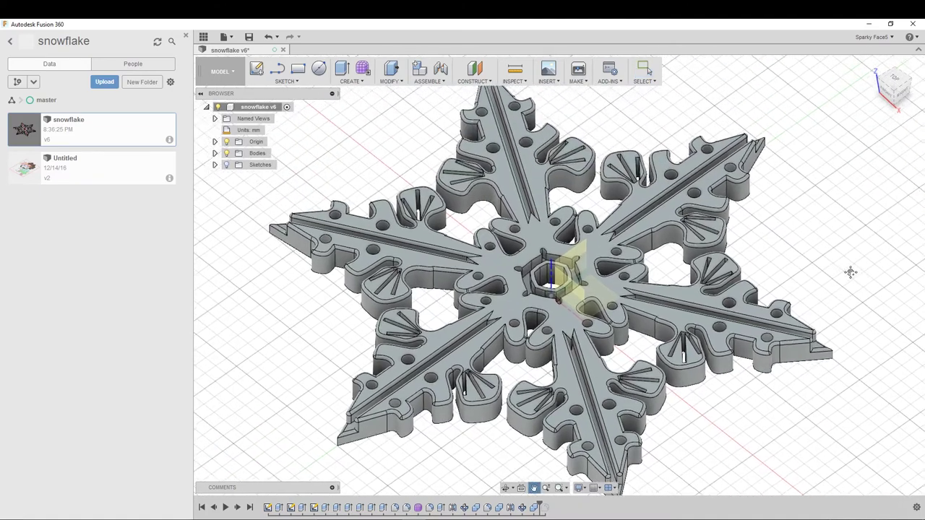
pyautogui.moveTo(812, 265); pyautogui.dragTo(819, 229, button='middle')
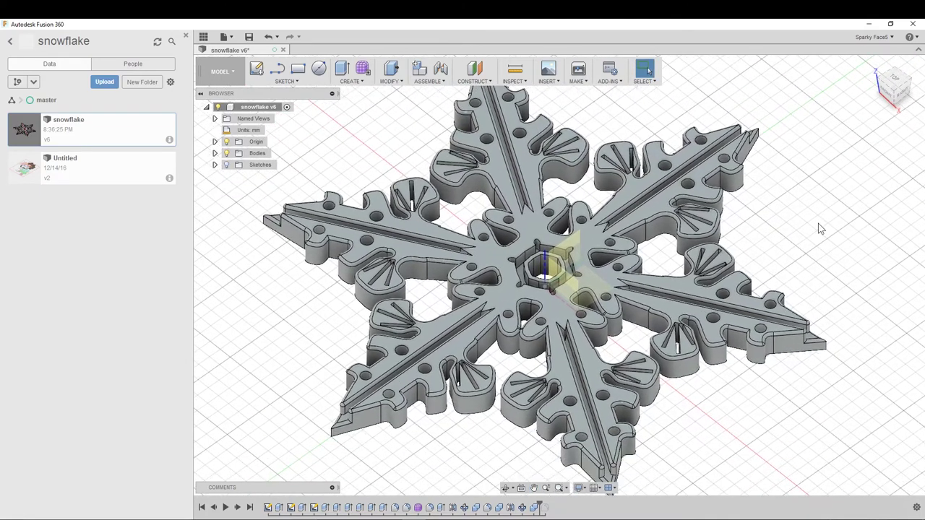
# Export the root component as a new STL named snowflake v6 on the Desktop
pyautogui.rightClick(270, 107)
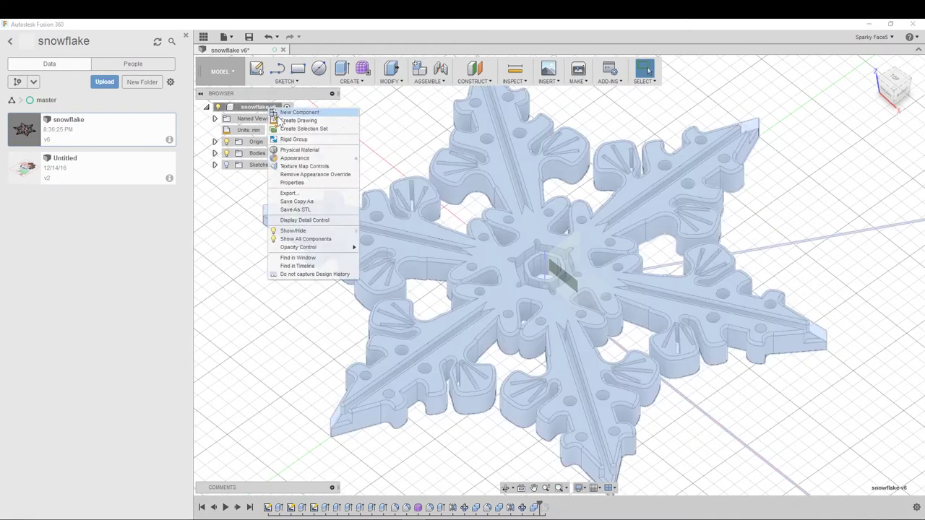
pyautogui.click(317, 209)
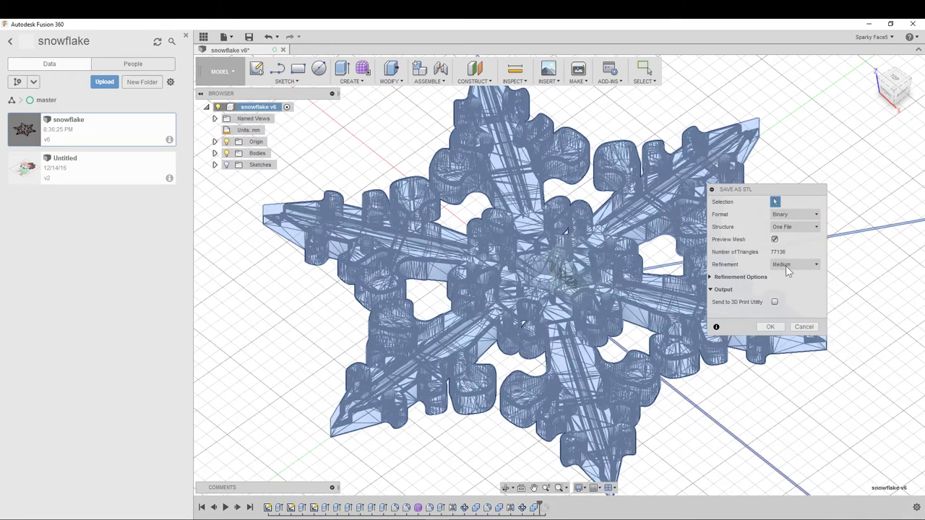
pyautogui.click(770, 326)
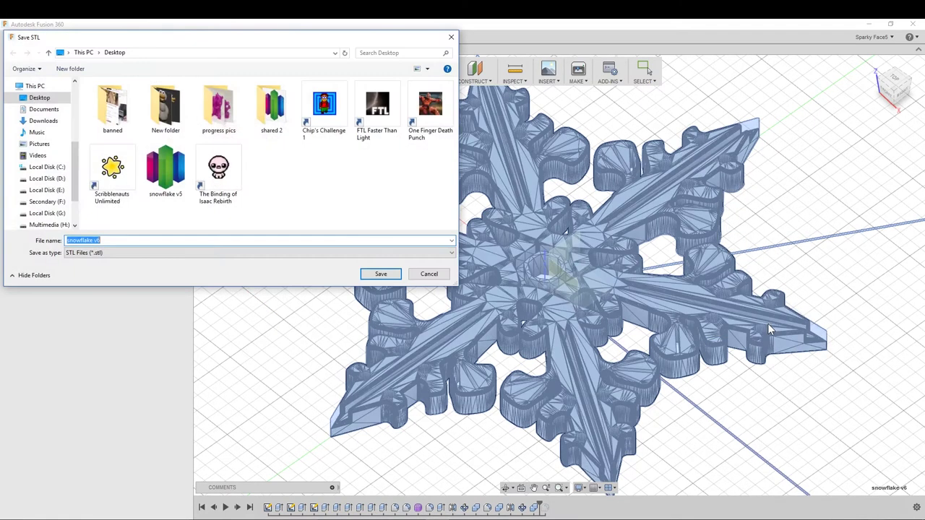
pyautogui.click(128, 242)
pyautogui.click(379, 273)
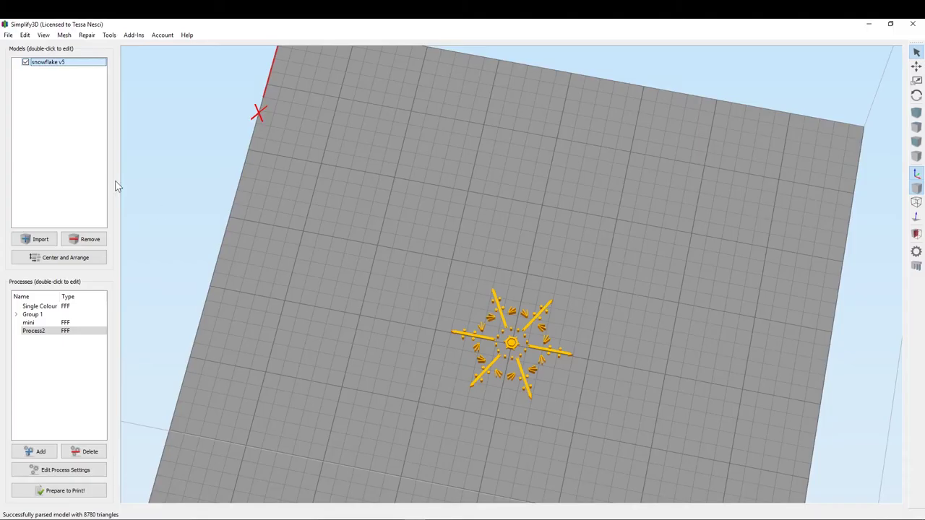
# Import snowflake v6 into Simplify3D alongside the snowflake v5 inlay
pyautogui.click(38, 239)
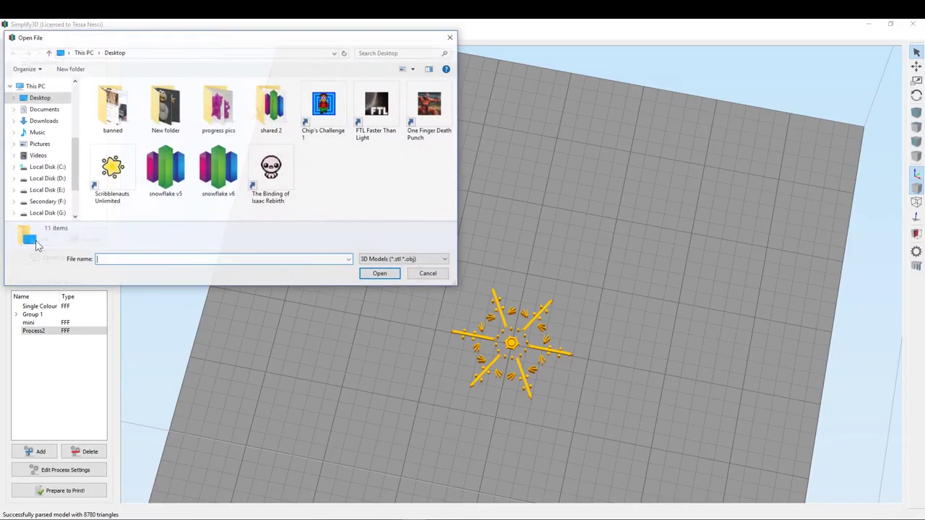
pyautogui.click(219, 168)
pyautogui.click(381, 274)
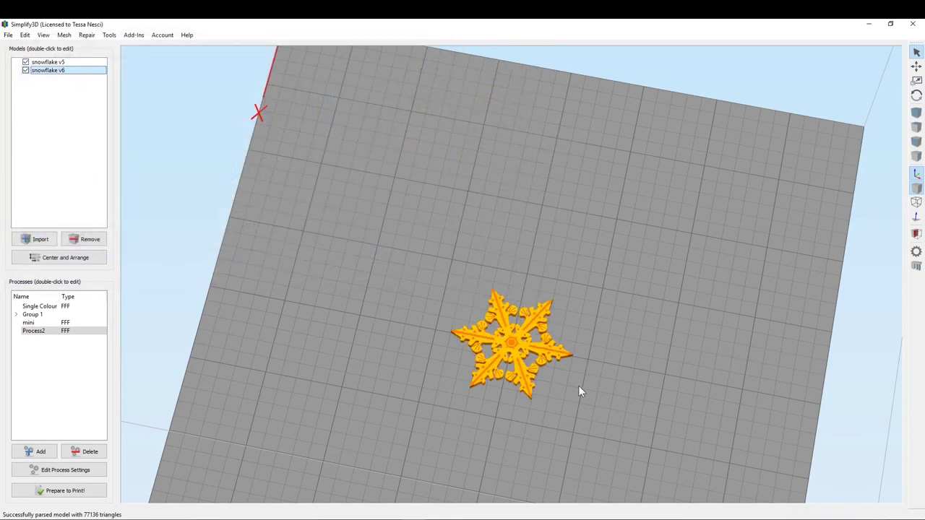
pyautogui.scroll(-5, 578, 385)
pyautogui.scroll(5, 546, 370)
pyautogui.moveTo(547, 369)
pyautogui.mouseDown()
pyautogui.moveTo(577, 452)
pyautogui.moveTo(550, 376)
pyautogui.mouseUp()
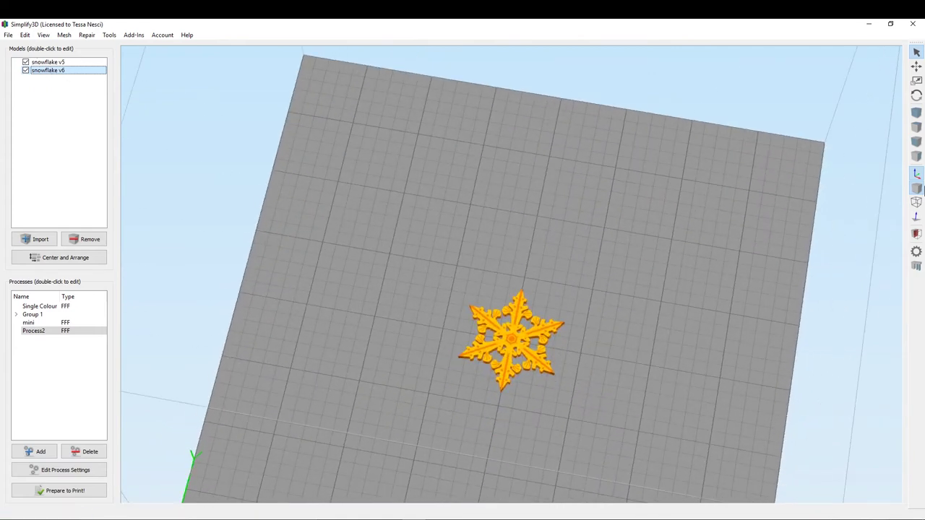
# Translate snowflake v6 to the right of the v5 inlay, then select both models
pyautogui.click(917, 66)
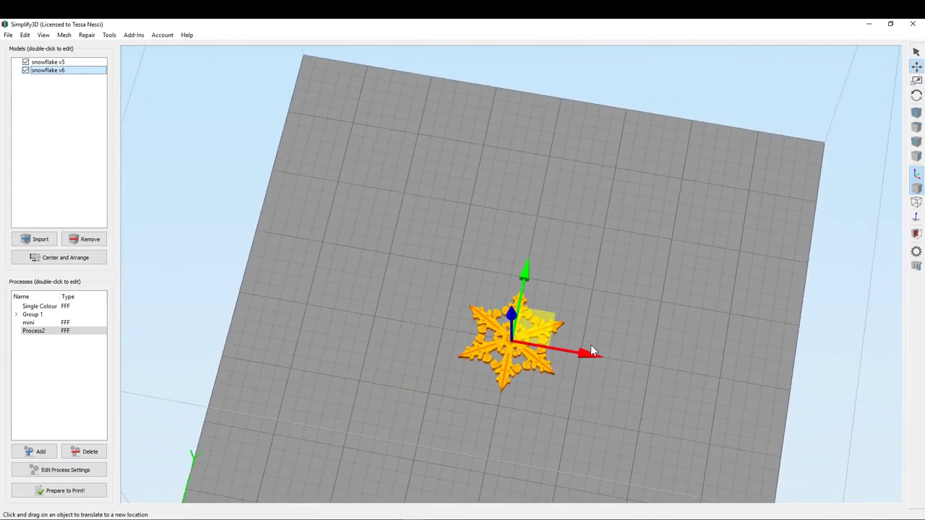
pyautogui.moveTo(525, 342); pyautogui.dragTo(677, 365)
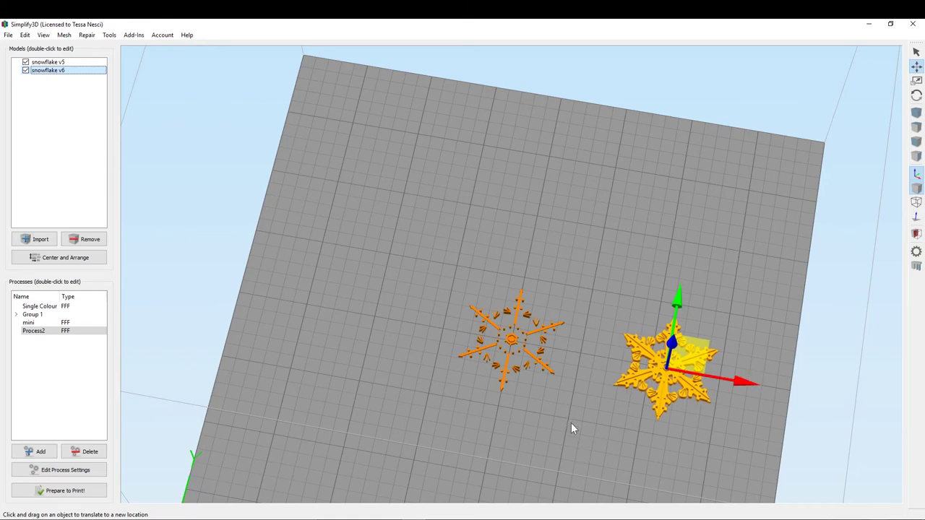
pyautogui.moveTo(571, 429); pyautogui.dragTo(612, 358)
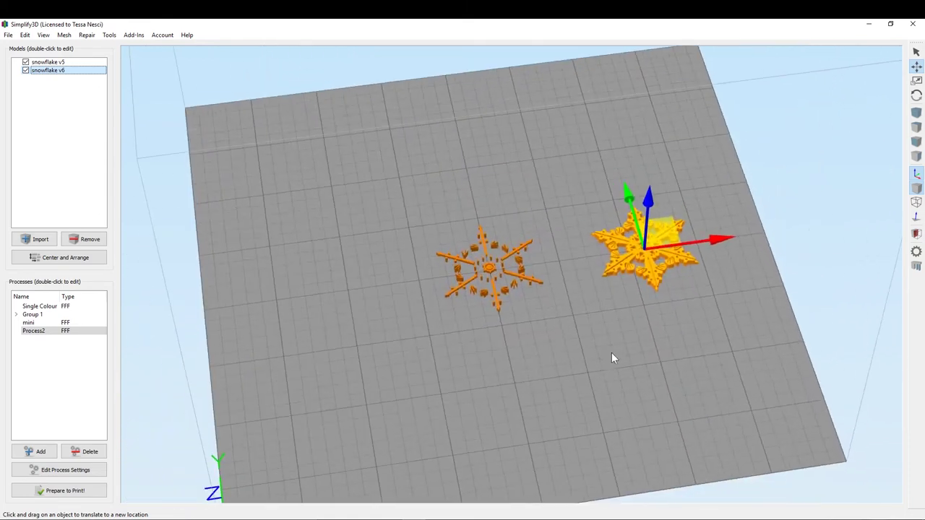
pyautogui.click(916, 52)
pyautogui.moveTo(701, 230); pyautogui.dragTo(557, 297)
pyautogui.scroll(5, 557, 293)
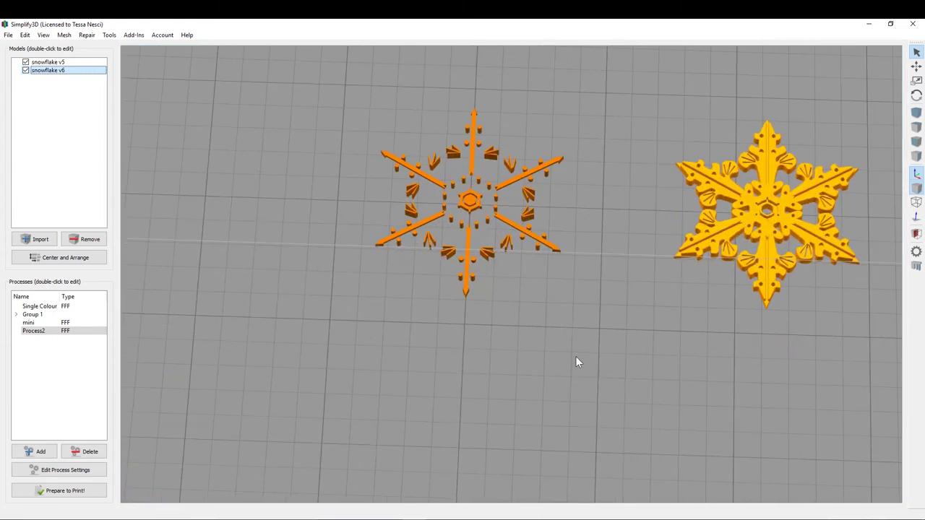
pyautogui.moveTo(626, 305); pyautogui.dragTo(605, 369, button='right')
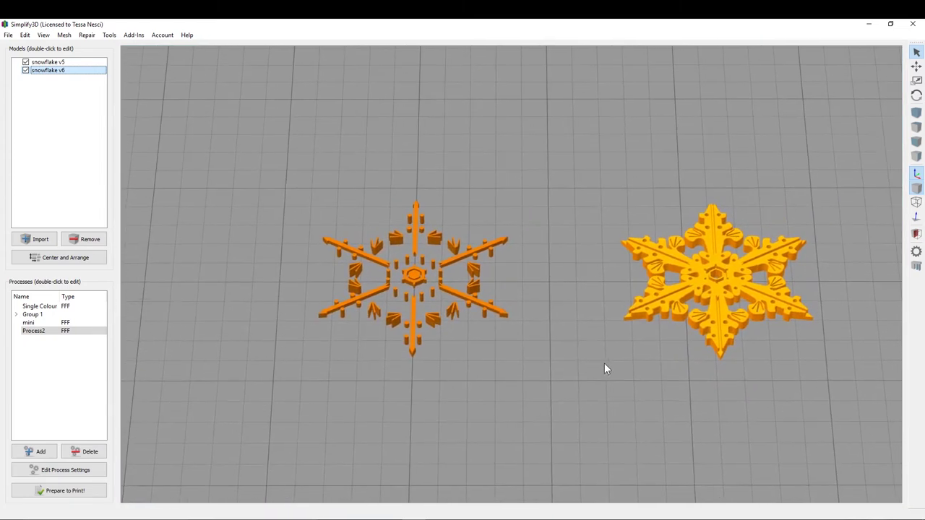
pyautogui.hotkey('ctrl', 'a')
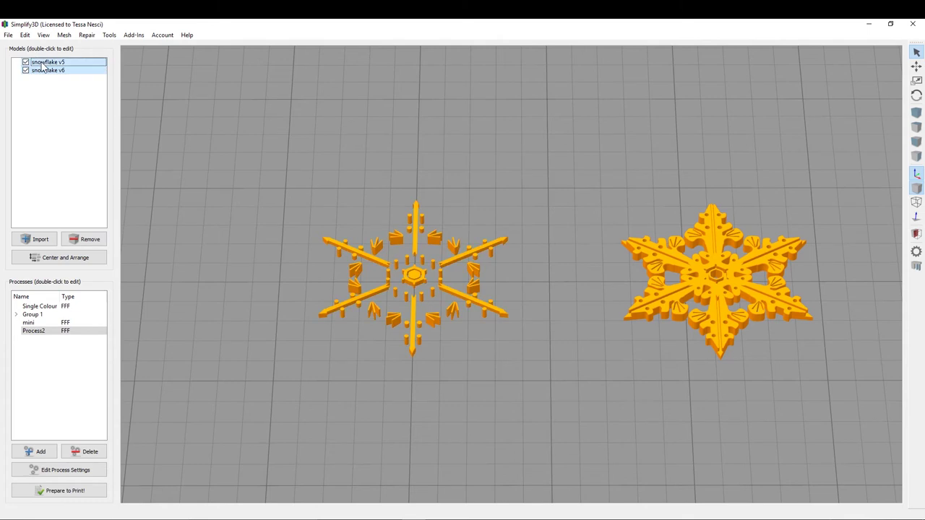
# Apply Edit > Align Selected Model Origins so the v5 inlay sits on the v6 base
pyautogui.click(25, 36)
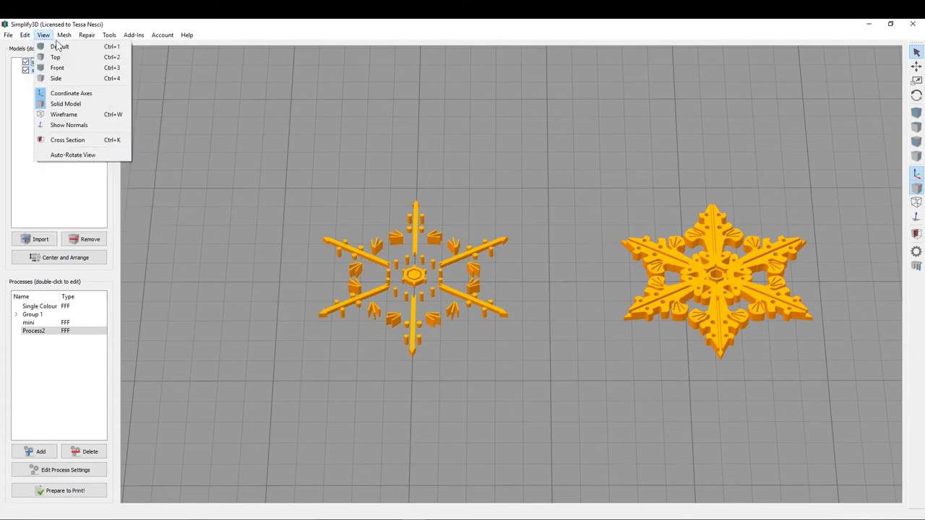
pyautogui.moveTo(65, 37)
pyautogui.moveTo(24, 35)
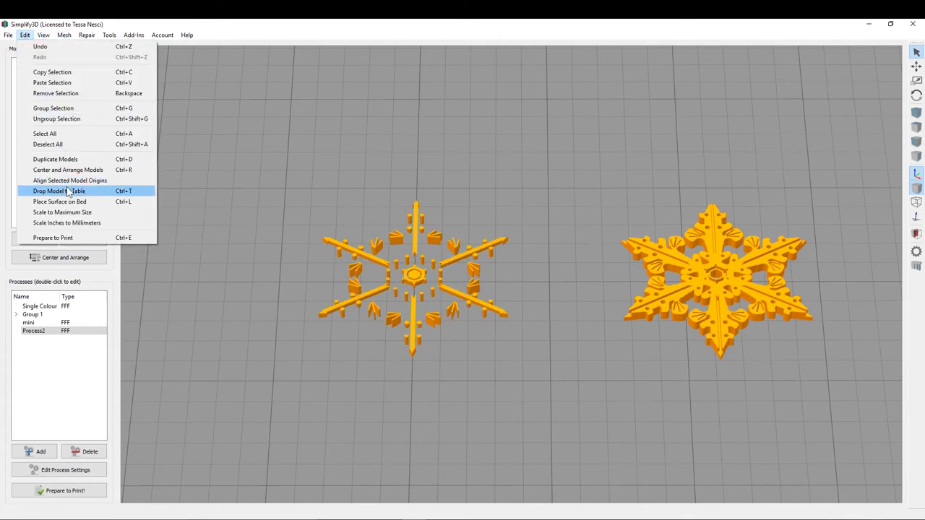
pyautogui.click(103, 182)
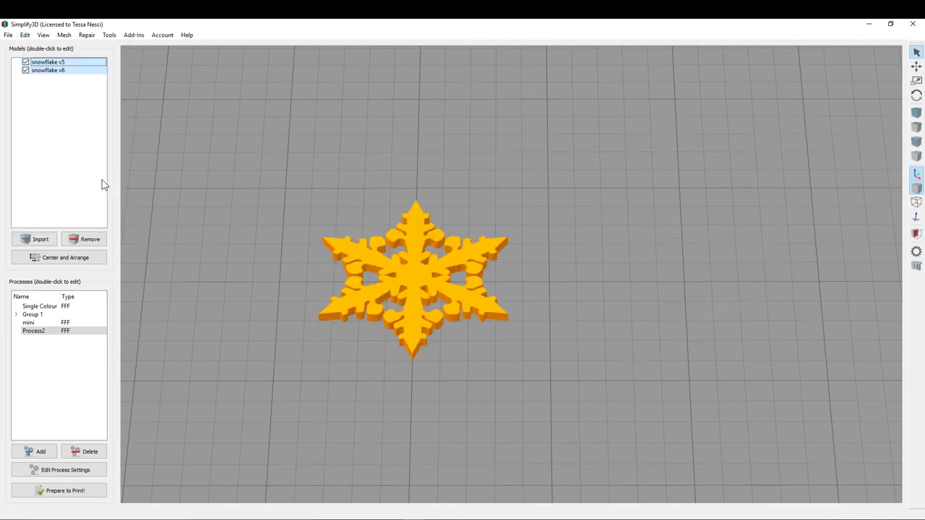
pyautogui.click(44, 63)
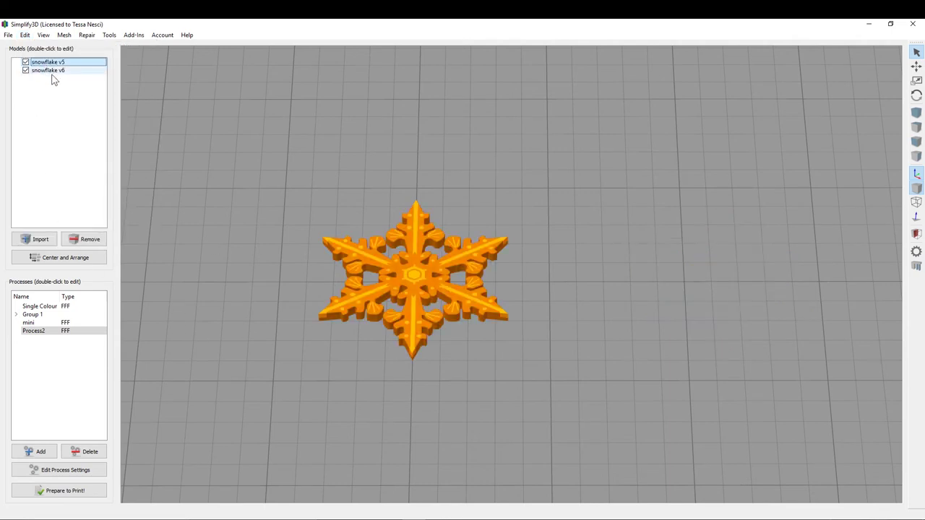
pyautogui.moveTo(512, 245); pyautogui.dragTo(523, 210)
pyautogui.scroll(3, 482, 227)
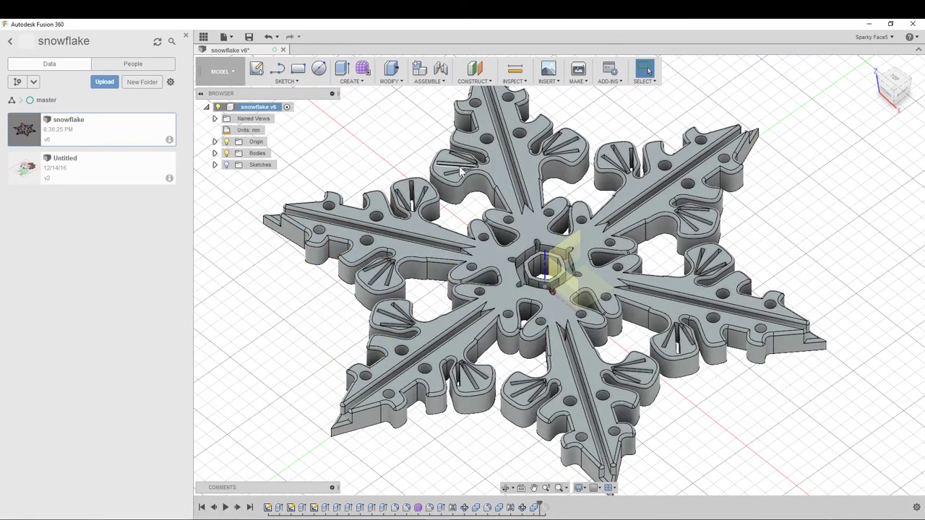
# Zoom out on the snowflake v6 base in Fusion 360
pyautogui.scroll(-4, 784, 241)
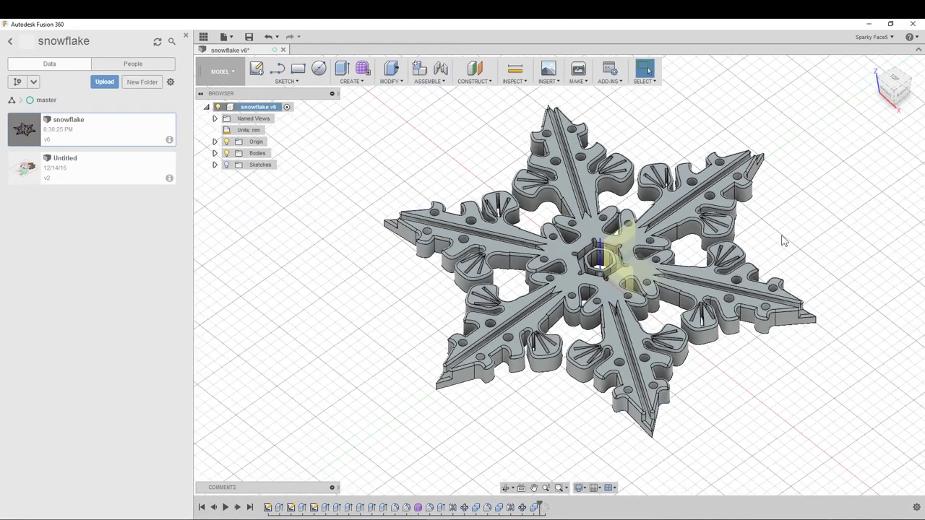